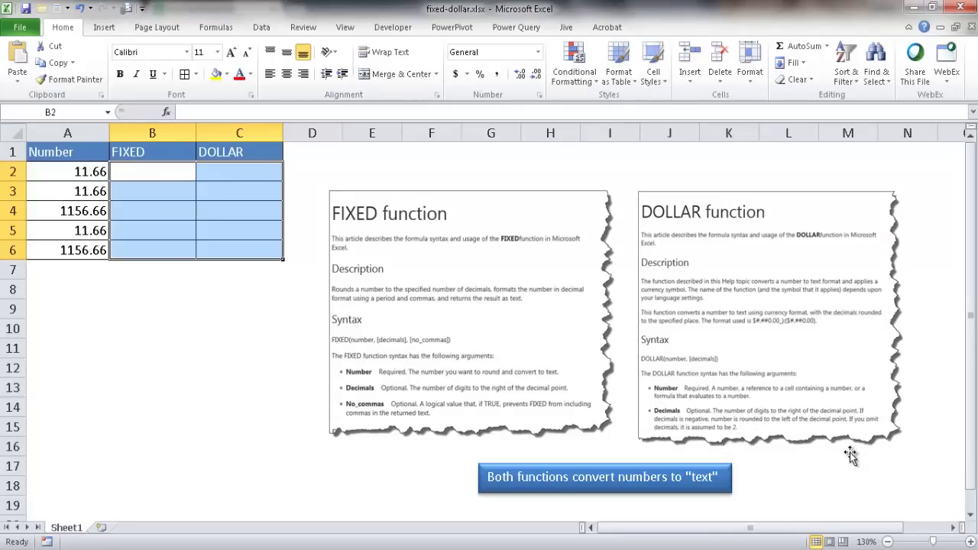
# Review the FIXED and DOLLAR column headings and move to cell B2.
pyautogui.click(142, 345)
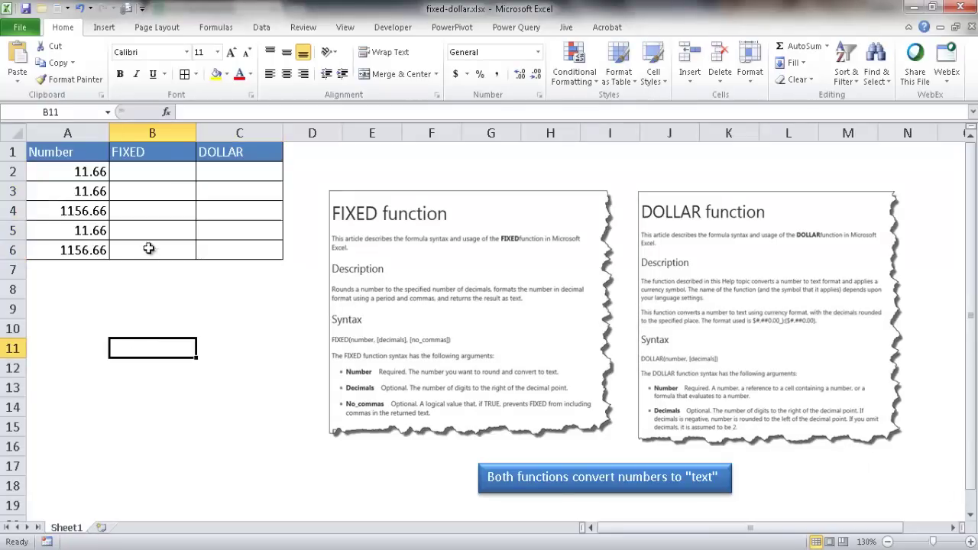
pyautogui.click(155, 155)
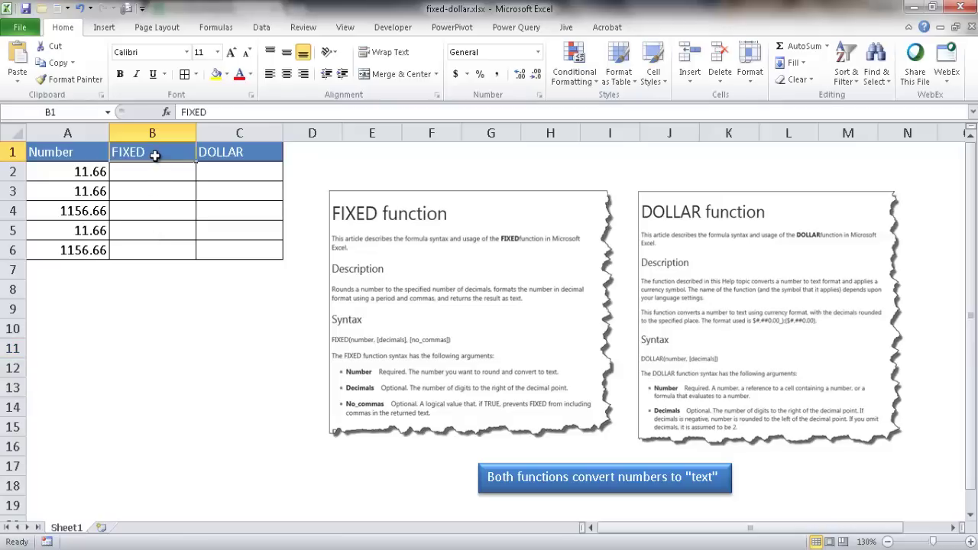
pyautogui.click(222, 154)
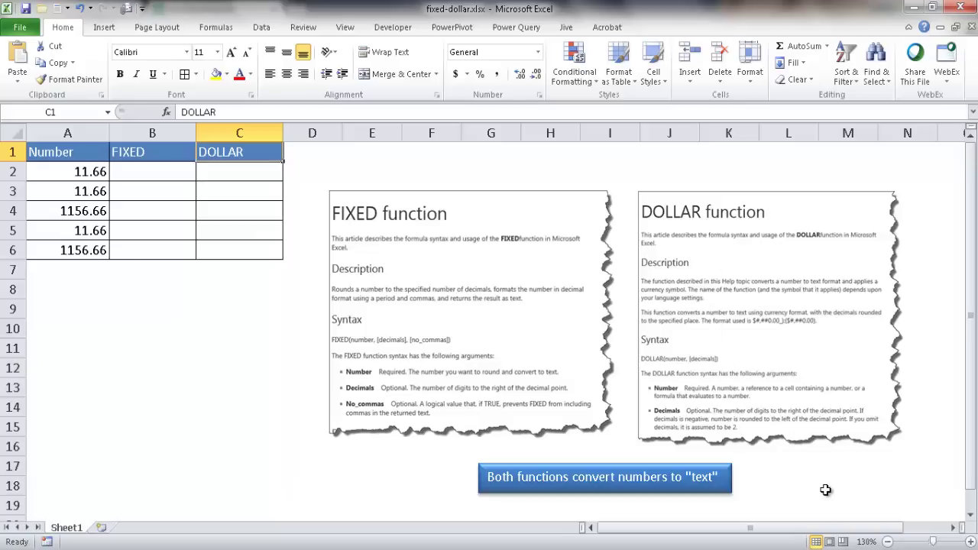
pyautogui.press('Left')
pyautogui.press('Down')
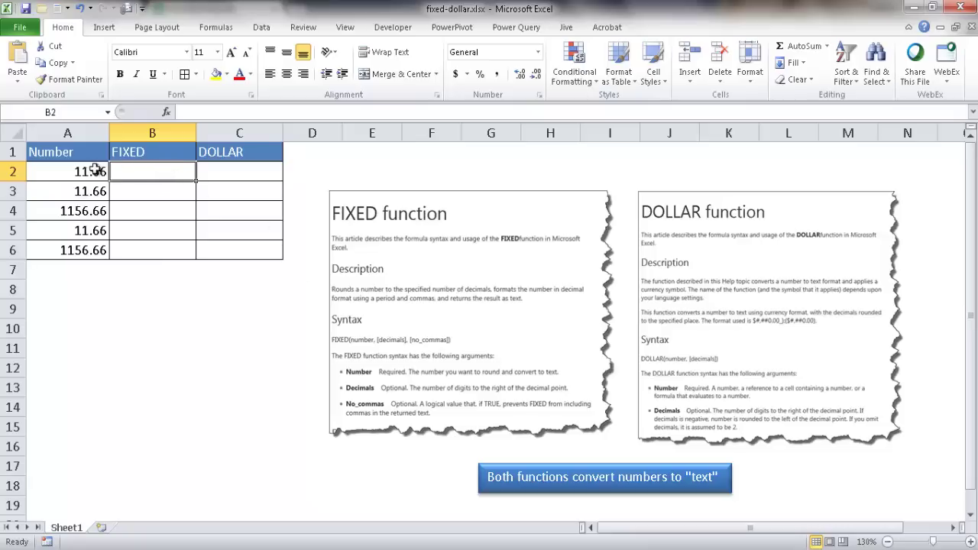
# Enter =FIXED(A2) in B2 and compare its 11.66 text result with A2.
pyautogui.write('=')
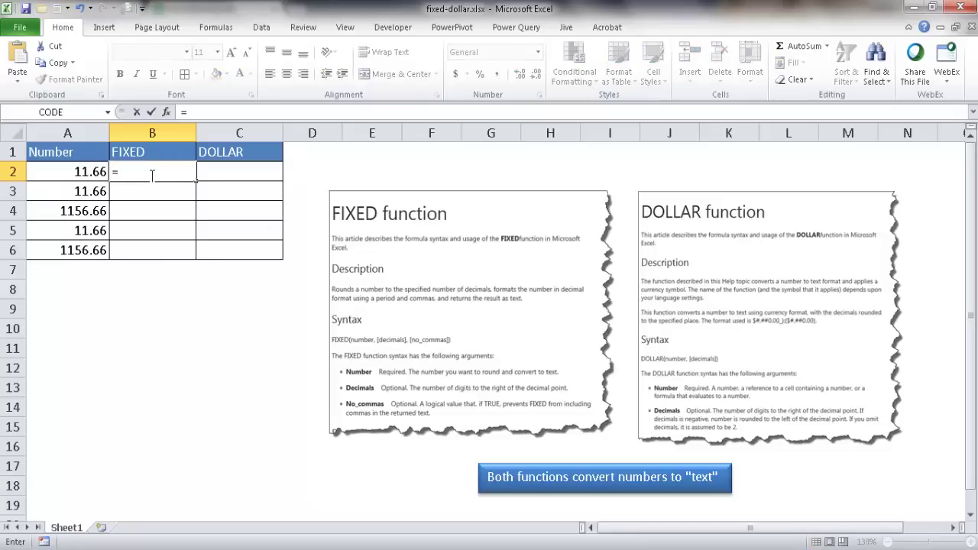
pyautogui.write('f')
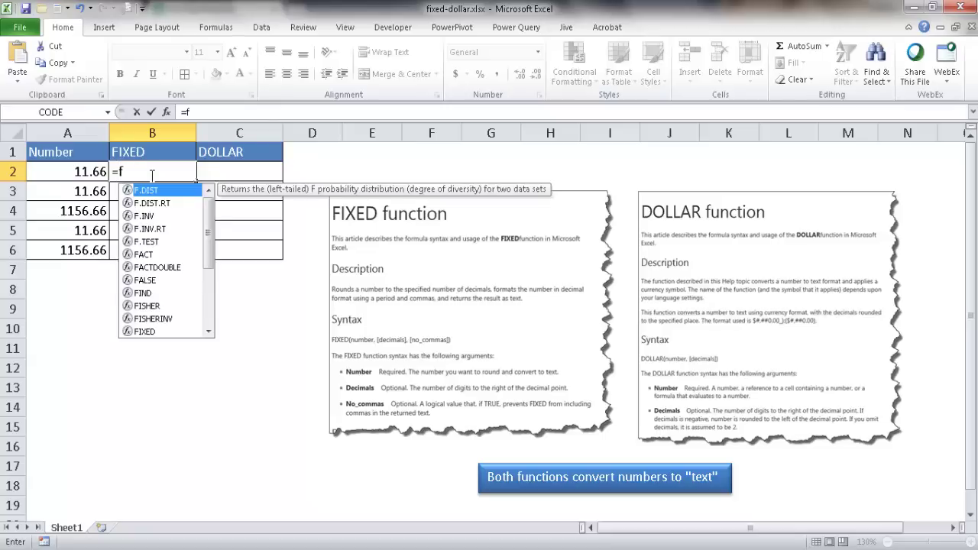
pyautogui.write('ix')
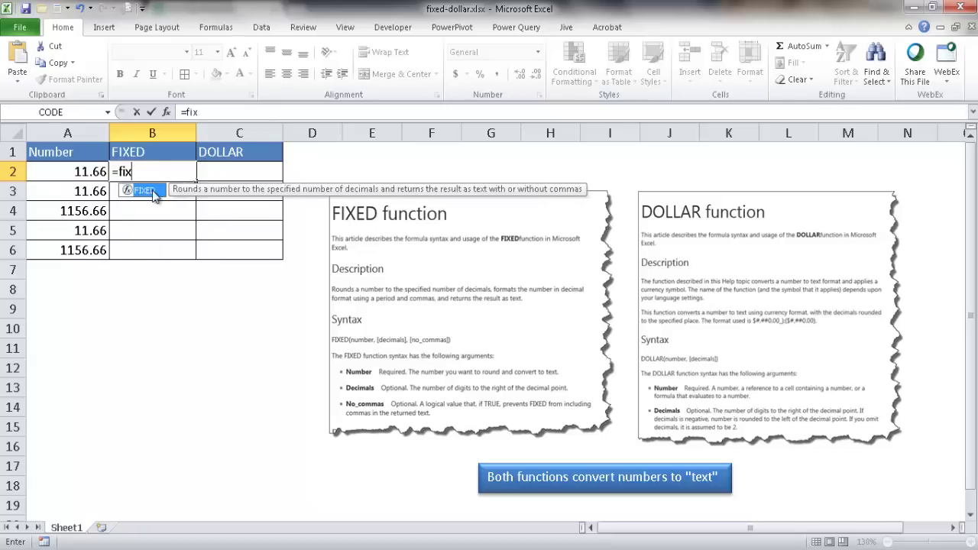
pyautogui.doubleClick(153, 192)
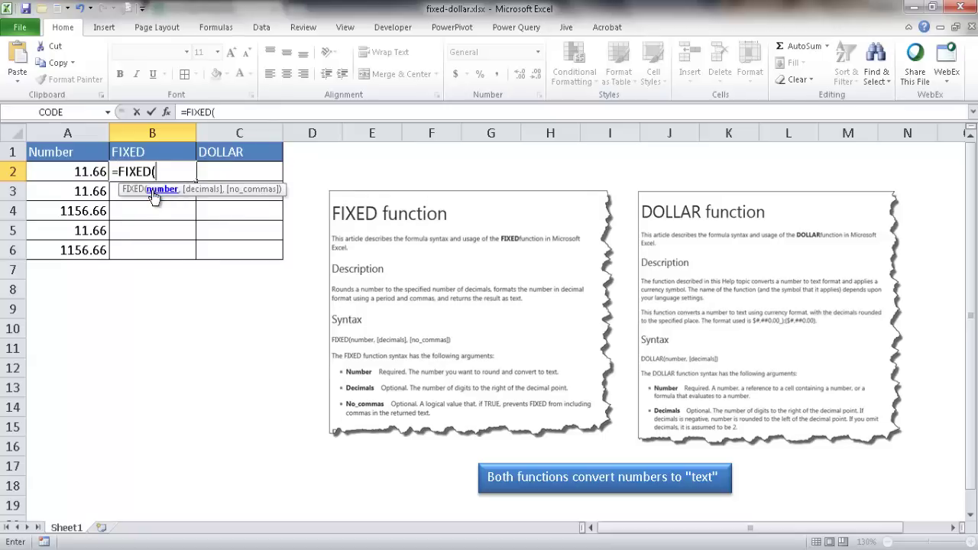
pyautogui.click(82, 168)
pyautogui.press('Return')
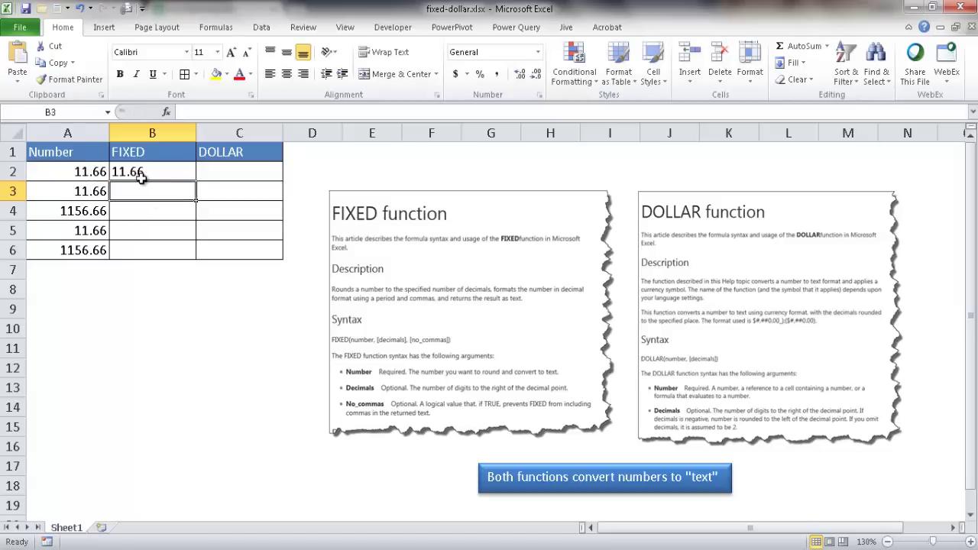
pyautogui.click(147, 172)
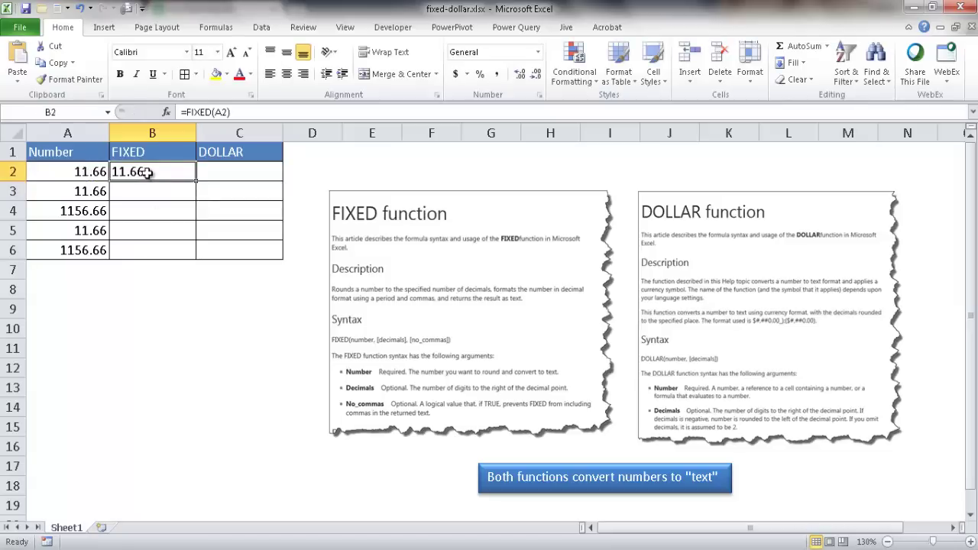
pyautogui.click(92, 172)
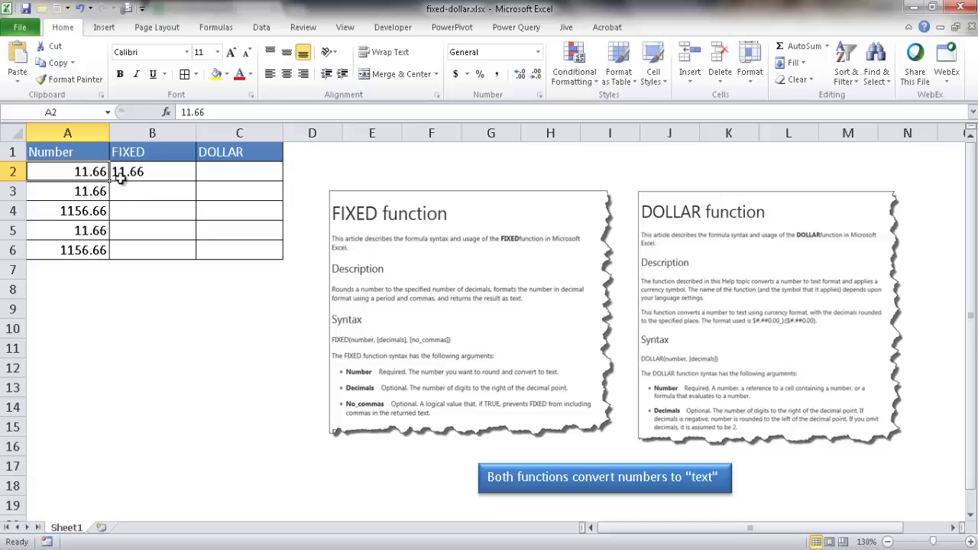
pyautogui.click(136, 175)
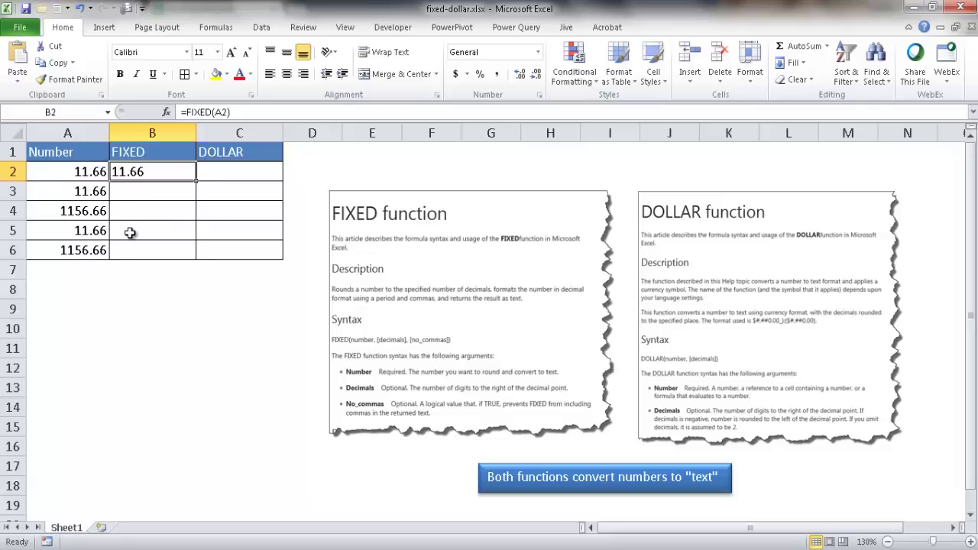
# Enter =FIXED(A3,1) in B3 to show 11.7 with one decimal.
pyautogui.click(130, 193)
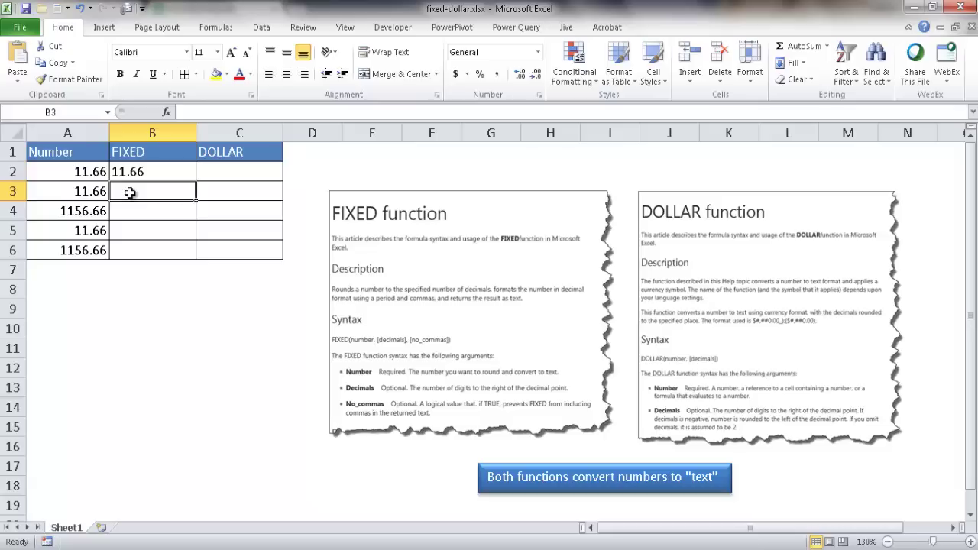
pyautogui.write('=fixed')
pyautogui.press('Tab')
pyautogui.click(88, 191)
pyautogui.write(',')
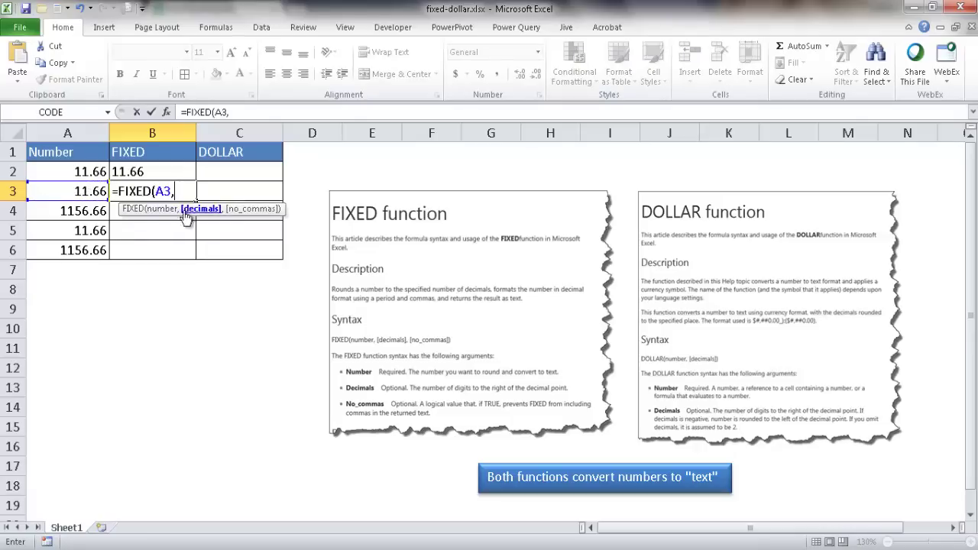
pyautogui.write('1')
pyautogui.write(')')
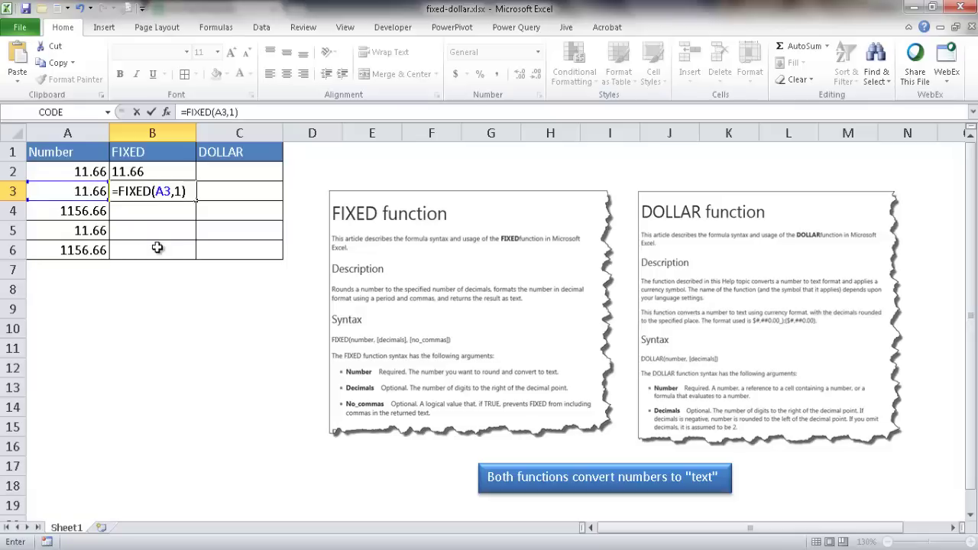
pyautogui.press('Return')
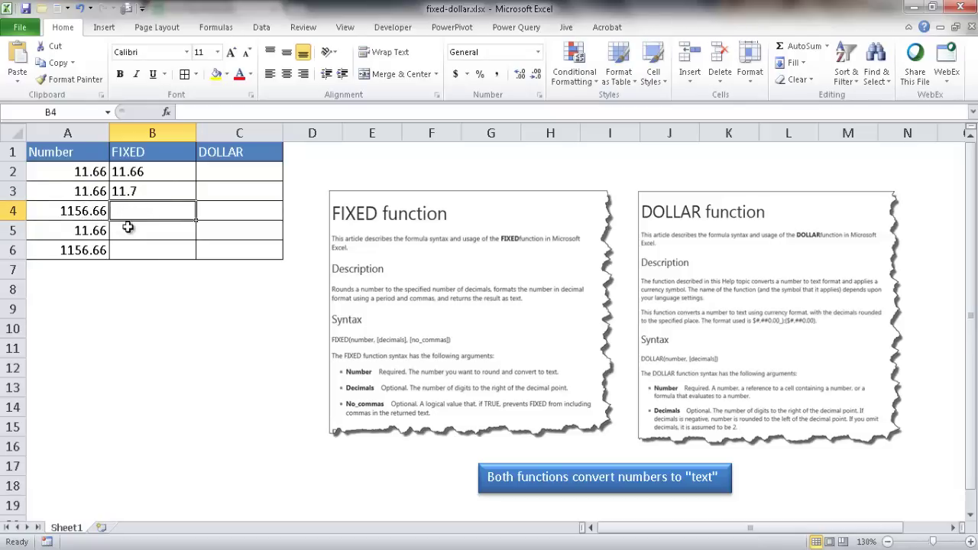
# Enter =FIXED(A4,-1) in B4, rounding 1156.66 to the tens as 1,160.
pyautogui.write('=fixed(')
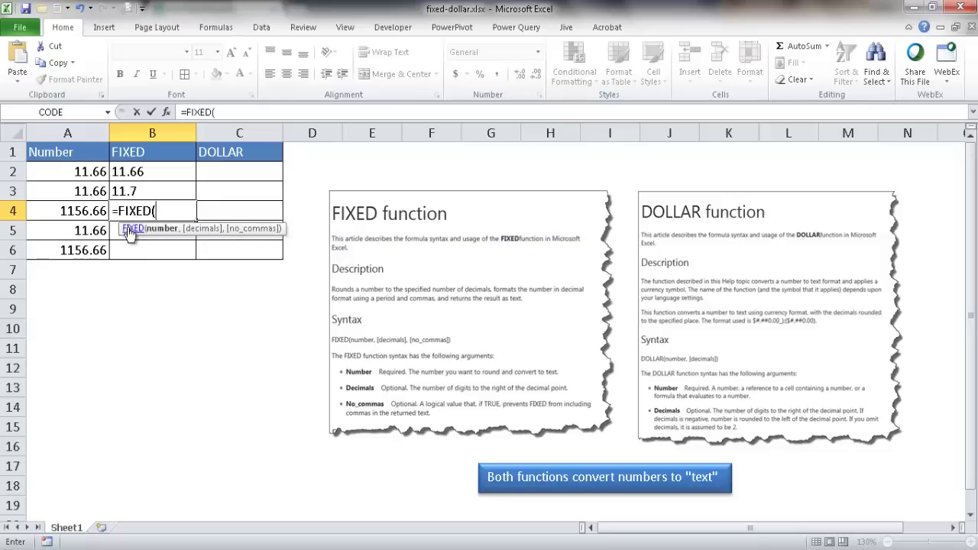
pyautogui.click(88, 211)
pyautogui.write(',-1')
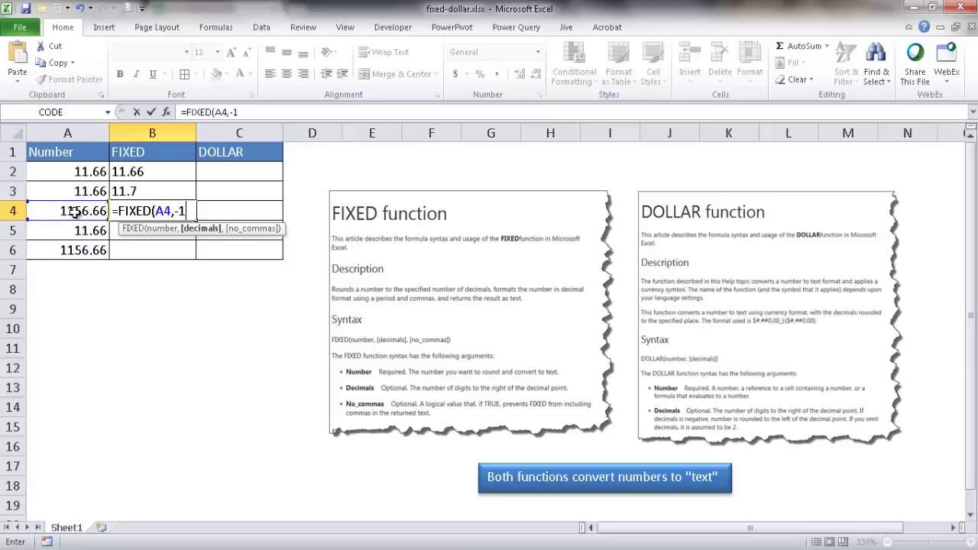
pyautogui.write(')')
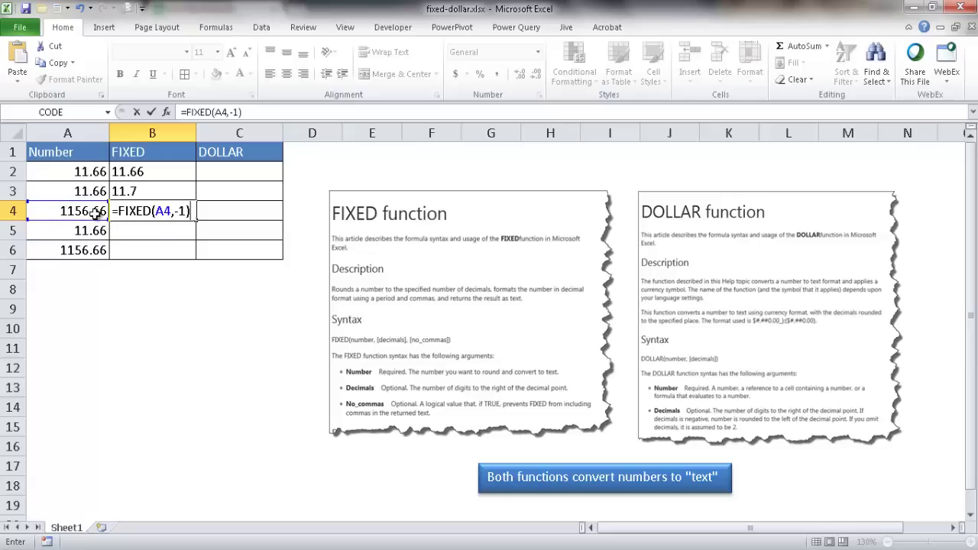
pyautogui.press('Return')
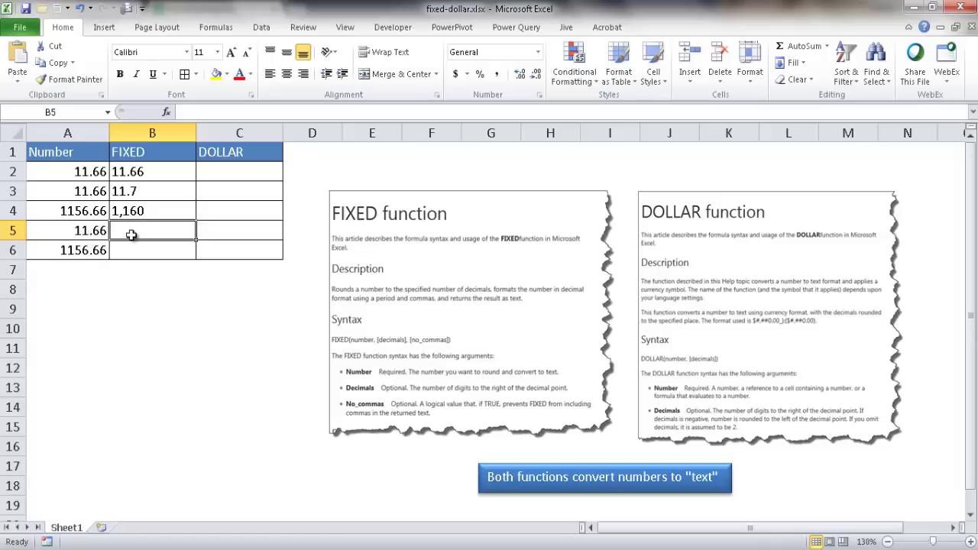
# Enter =FIXED(A5,0) in B5, rounding 11.66 to the whole number 12.
pyautogui.write('=fixed')
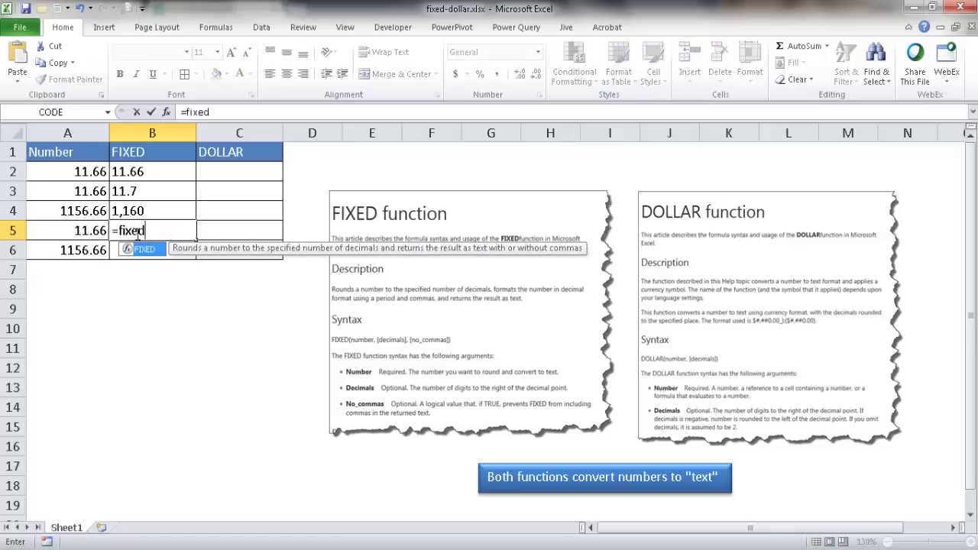
pyautogui.press('Tab')
pyautogui.click(90, 230)
pyautogui.write(',0')
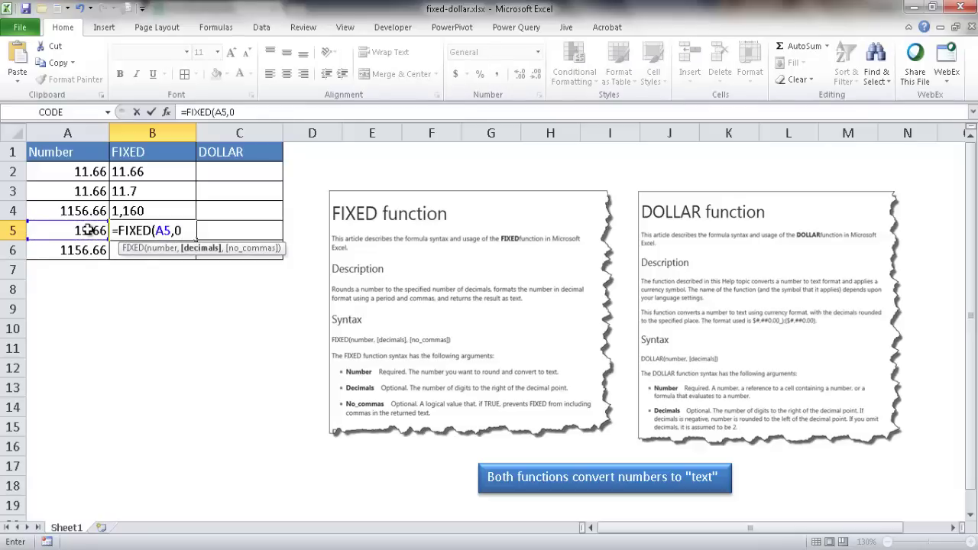
pyautogui.write(')')
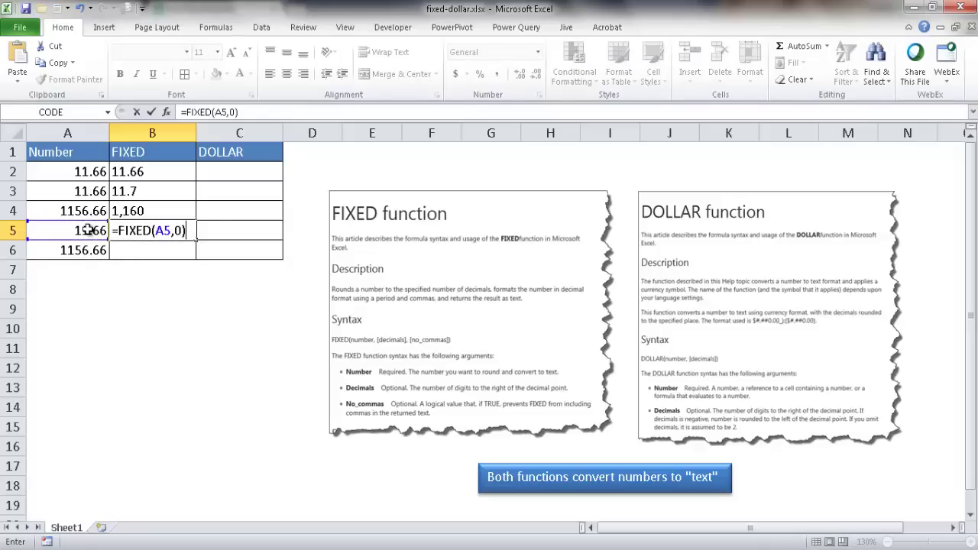
pyautogui.press('Return')
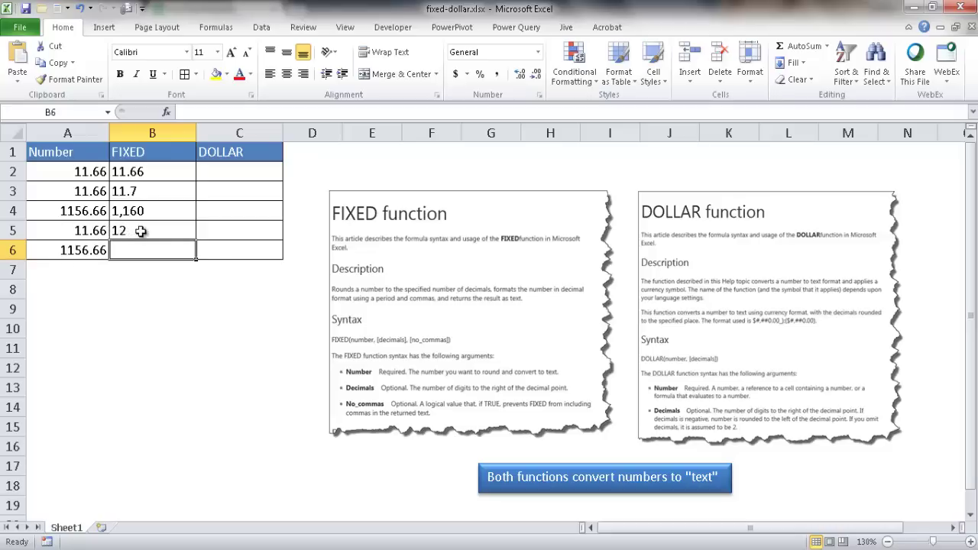
# Add TRUE as the no_commas argument in B4 so it shows 1160 without a comma.
pyautogui.click(126, 214)
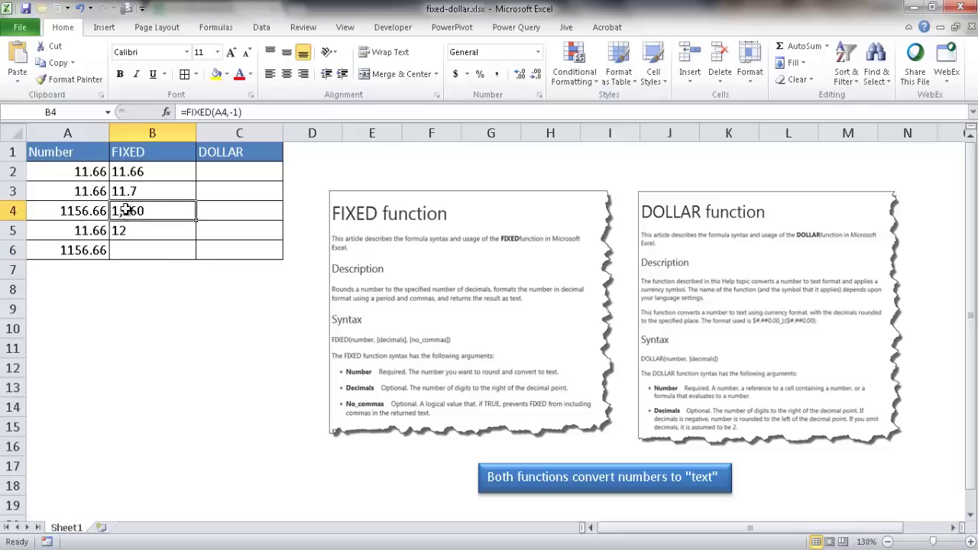
pyautogui.click(237, 112)
pyautogui.write(',')
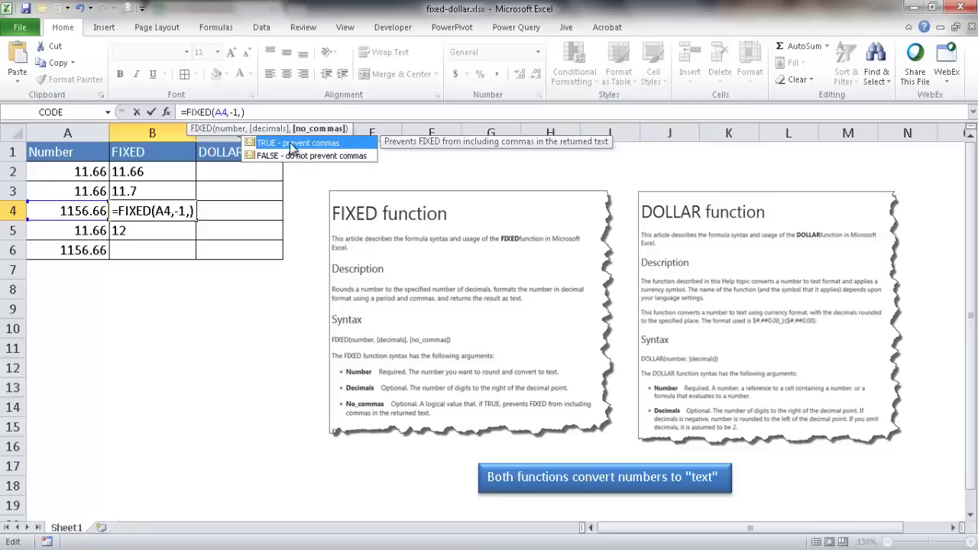
pyautogui.doubleClick(290, 147)
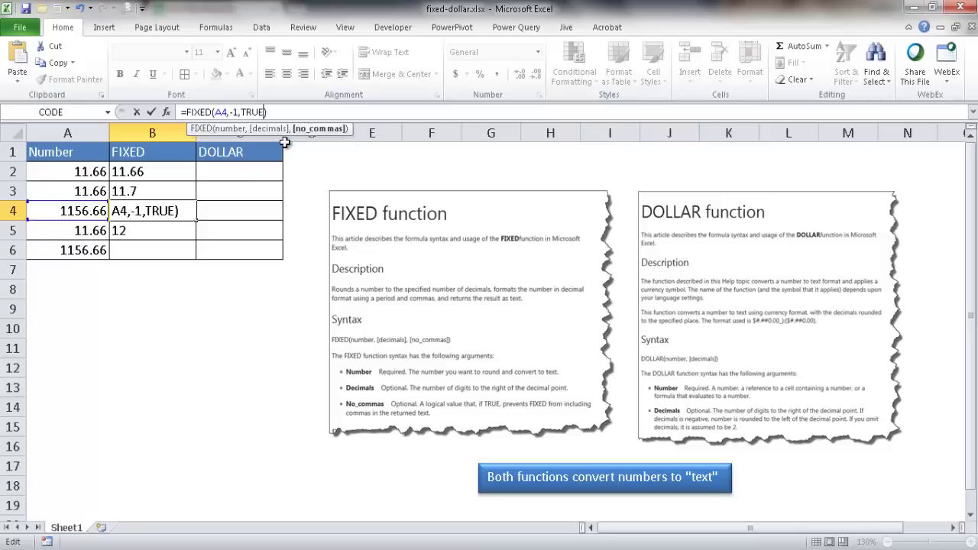
pyautogui.press('Return')
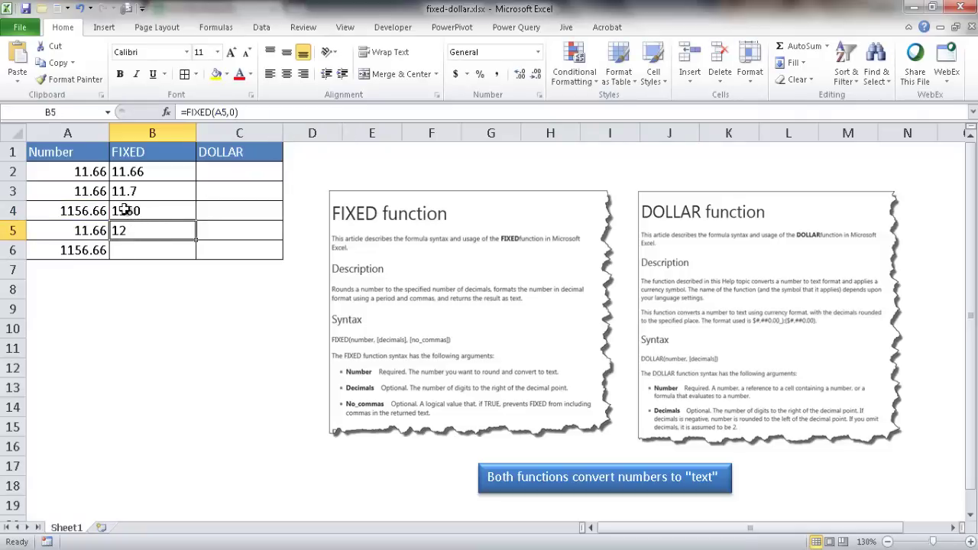
pyautogui.click(137, 249)
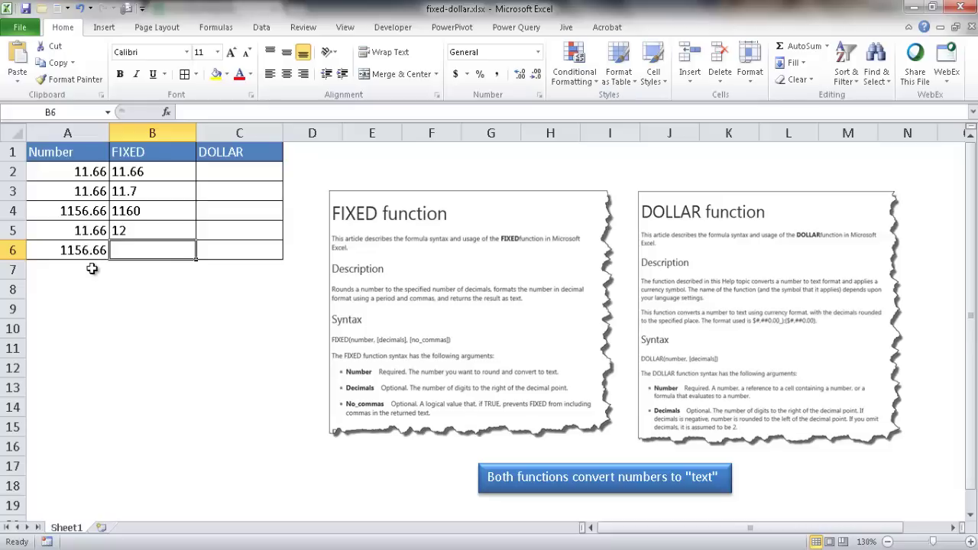
# Enter =FIXED(A6,-3) in B6, rounding 1156.66 to the thousands as 1,000.
pyautogui.click(214, 112)
pyautogui.write('=fis')
pyautogui.press('BackSpace')
pyautogui.write('xed')
pyautogui.press('Tab')
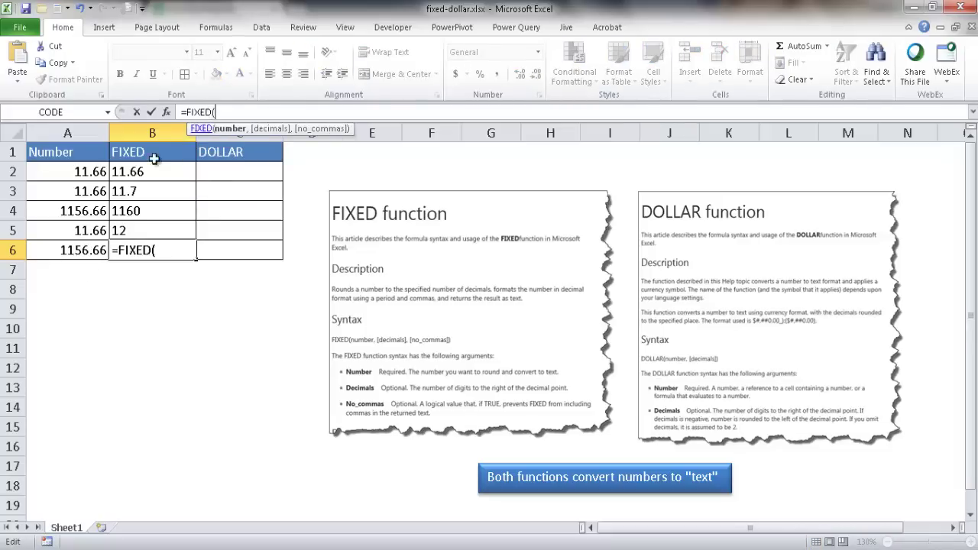
pyautogui.click(70, 250)
pyautogui.write(',-3)')
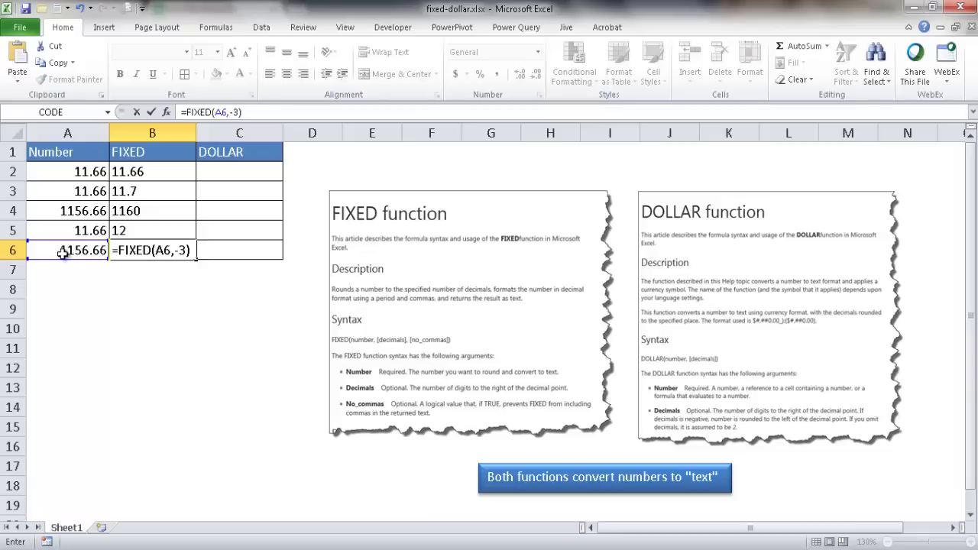
pyautogui.press('Return')
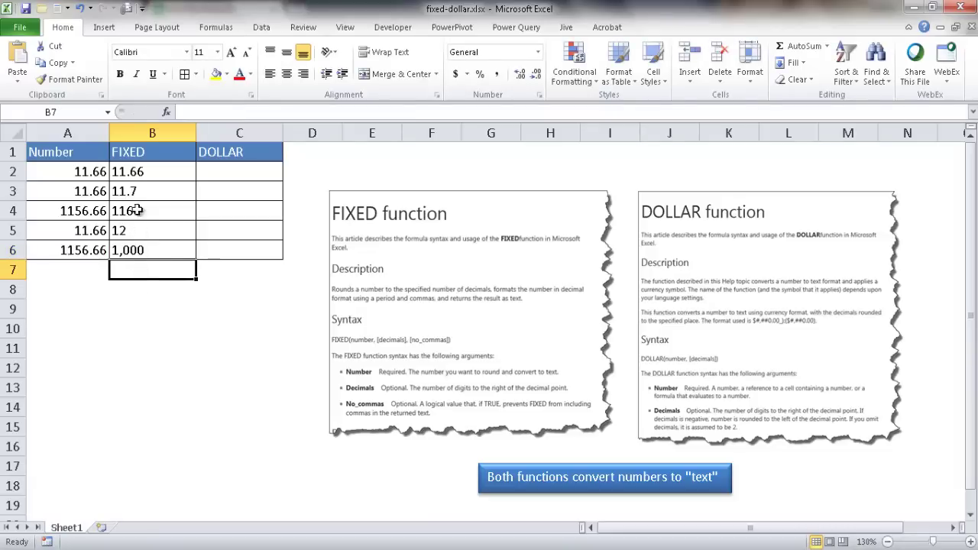
# Enter =DOLLAR(A2) in C2 and confirm it returns $11.66.
pyautogui.click(217, 173)
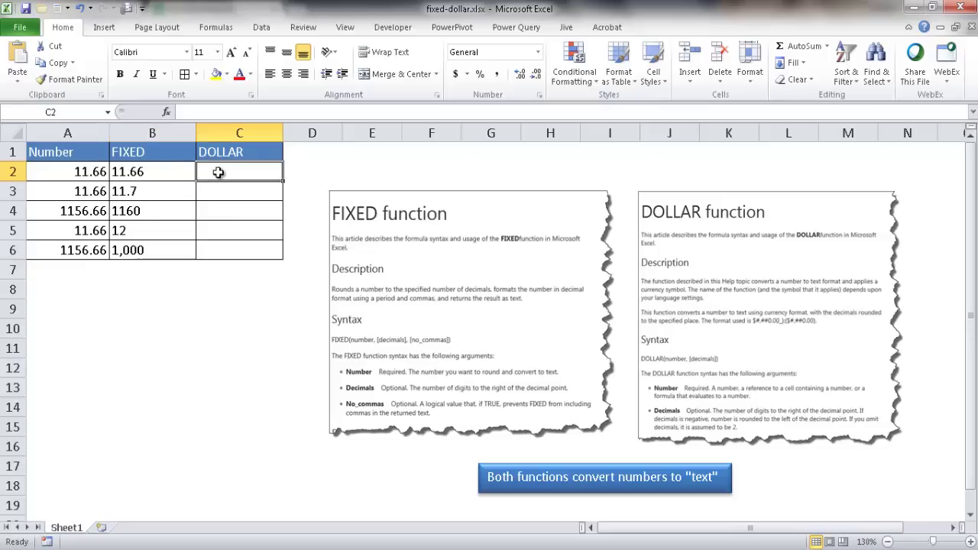
pyautogui.write('=dol')
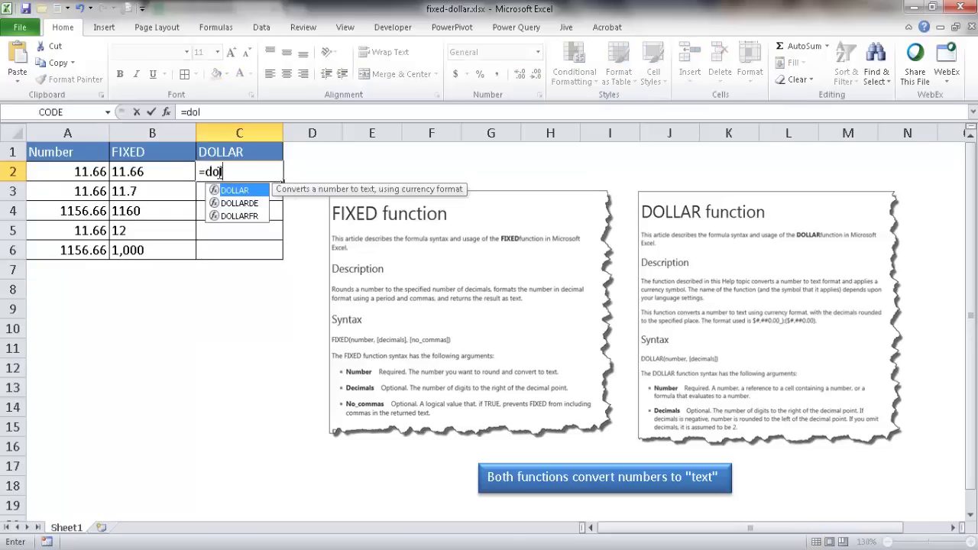
pyautogui.press('Tab')
pyautogui.click(89, 171)
pyautogui.write(')')
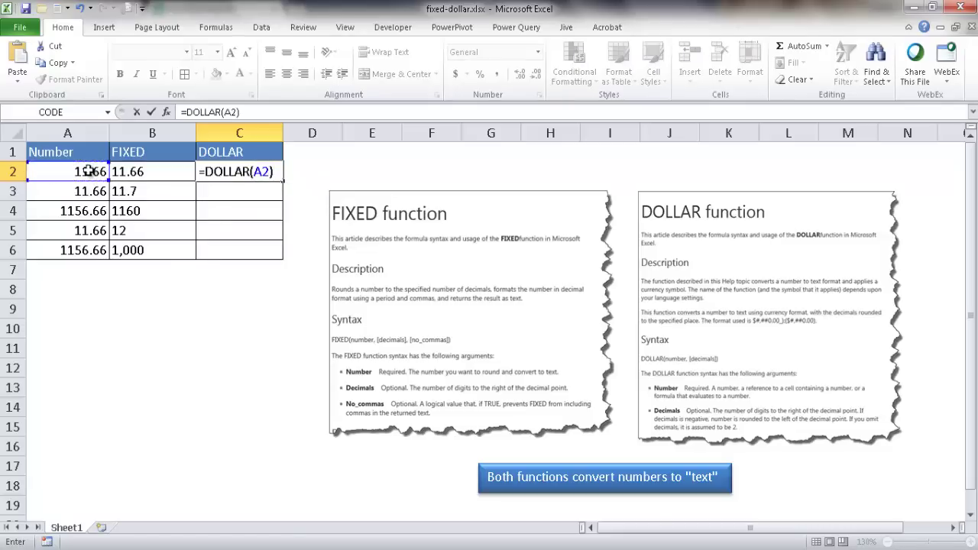
pyautogui.press('Return')
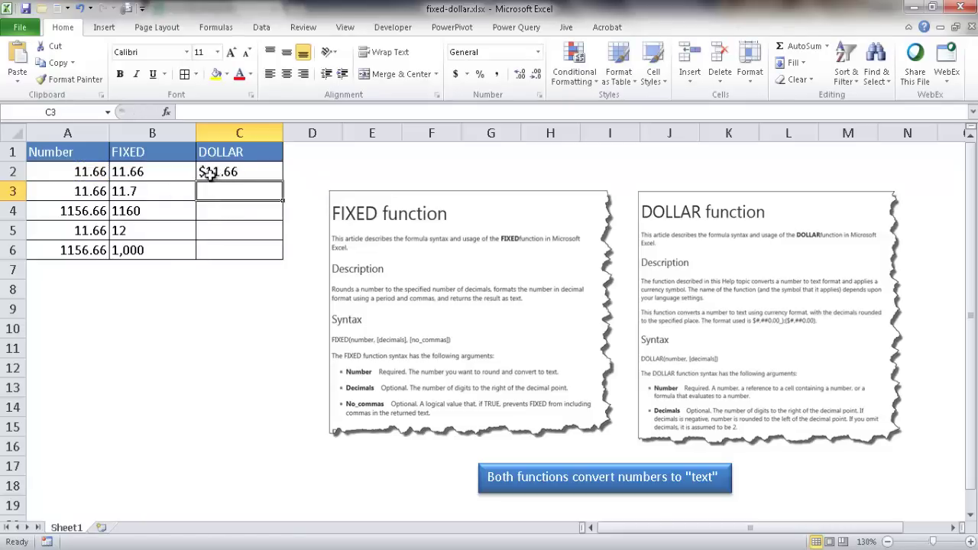
pyautogui.click(214, 173)
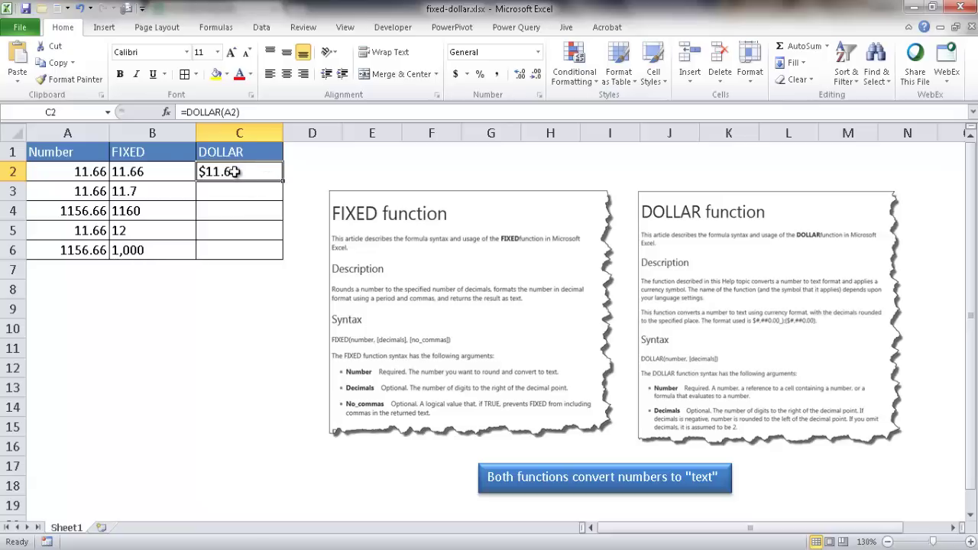
# Enter =DOLLAR(A3,1) in C3 to show $11.7 with one decimal.
pyautogui.click(214, 190)
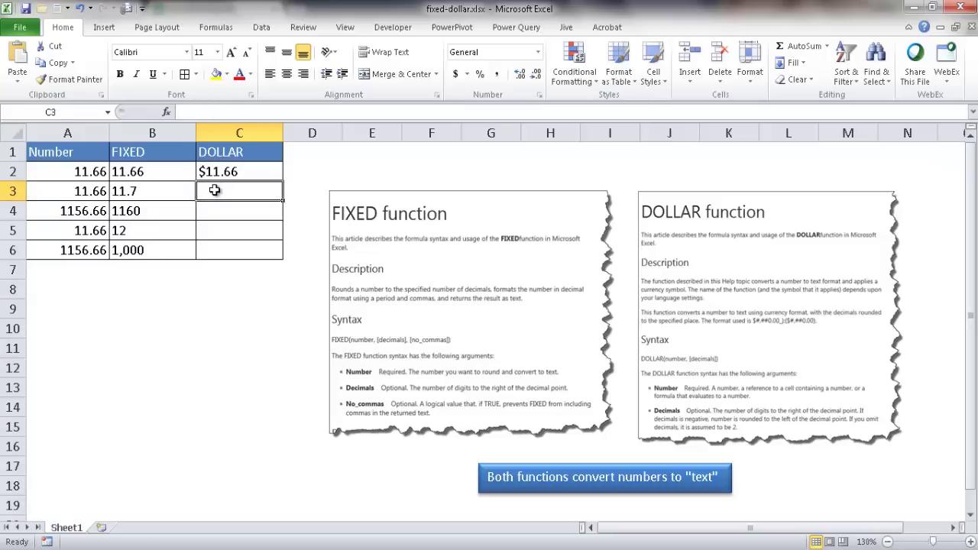
pyautogui.write('=do')
pyautogui.press('Tab')
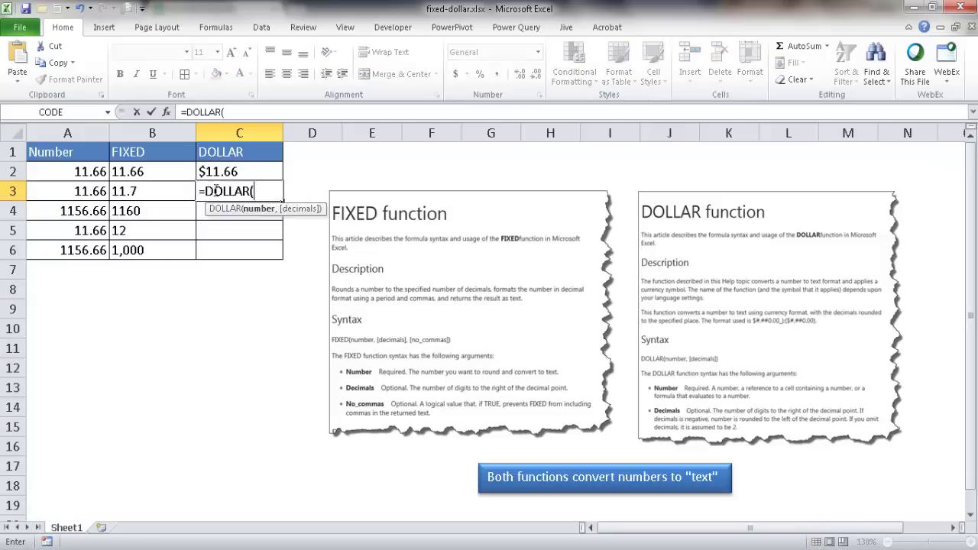
pyautogui.write(',1')
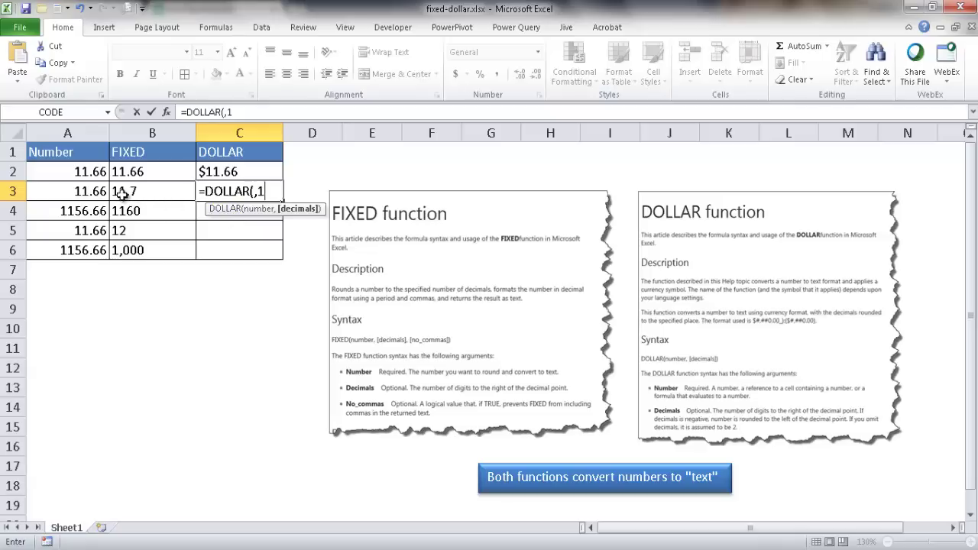
pyautogui.write(')')
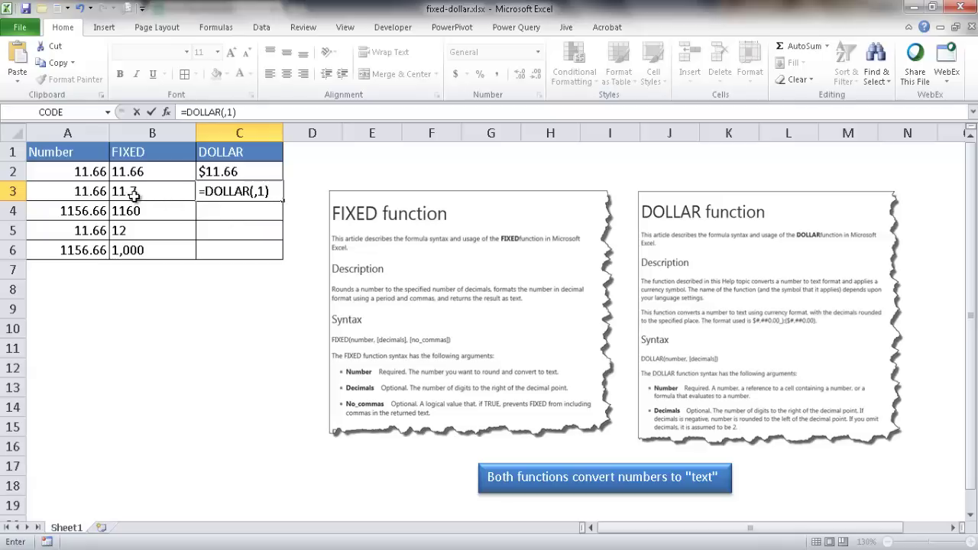
pyautogui.press('BackSpace')
pyautogui.press('BackSpace')
pyautogui.press('BackSpace')
pyautogui.click(91, 192)
pyautogui.write(',1)')
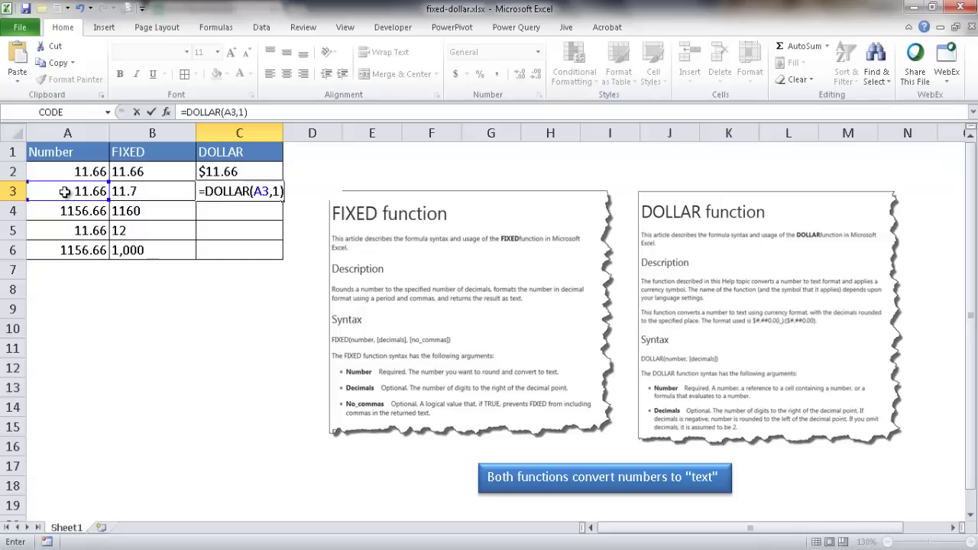
pyautogui.press('Return')
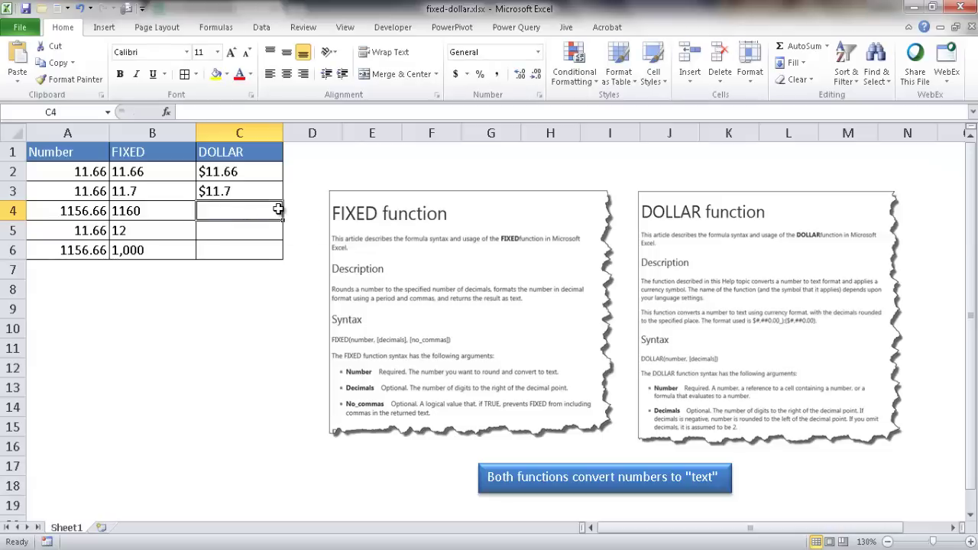
# Enter =DOLLAR(A4,-1) in C4 to show $1,160 rounded to tens.
pyautogui.write('=dol')
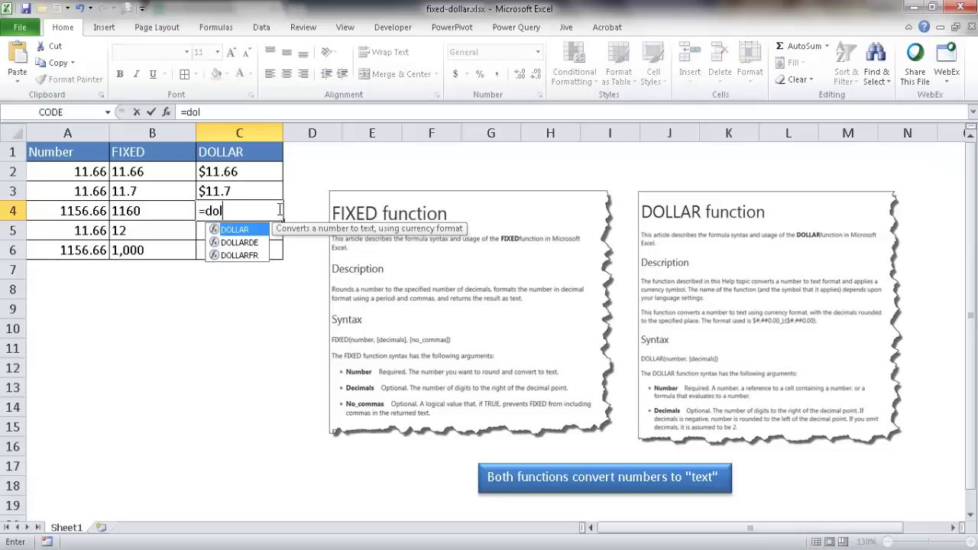
pyautogui.press('Tab')
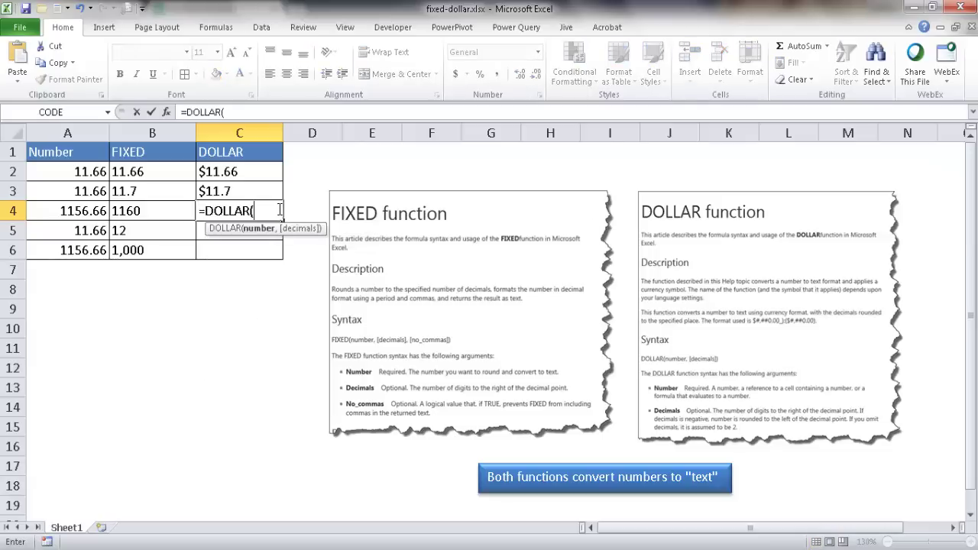
pyautogui.click(70, 214)
pyautogui.write(',-1')
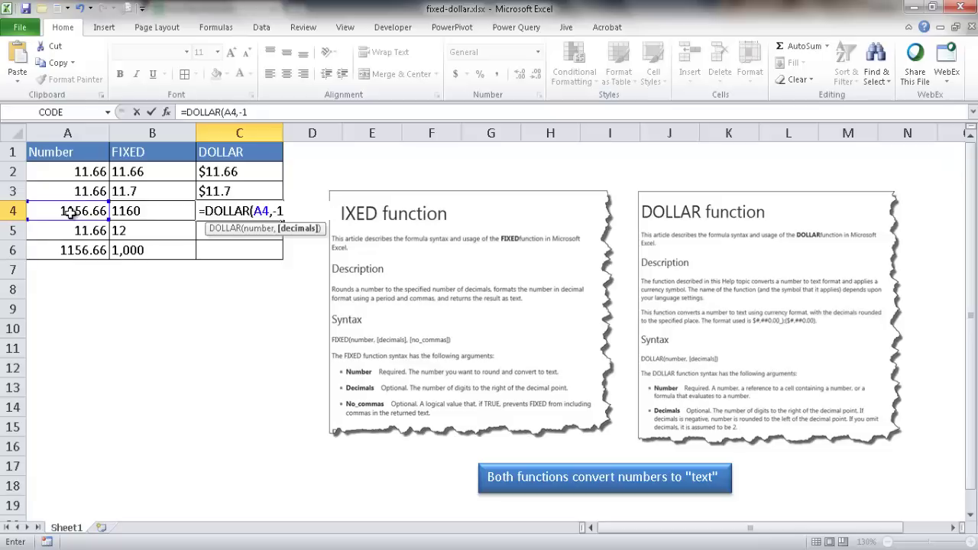
pyautogui.write(')')
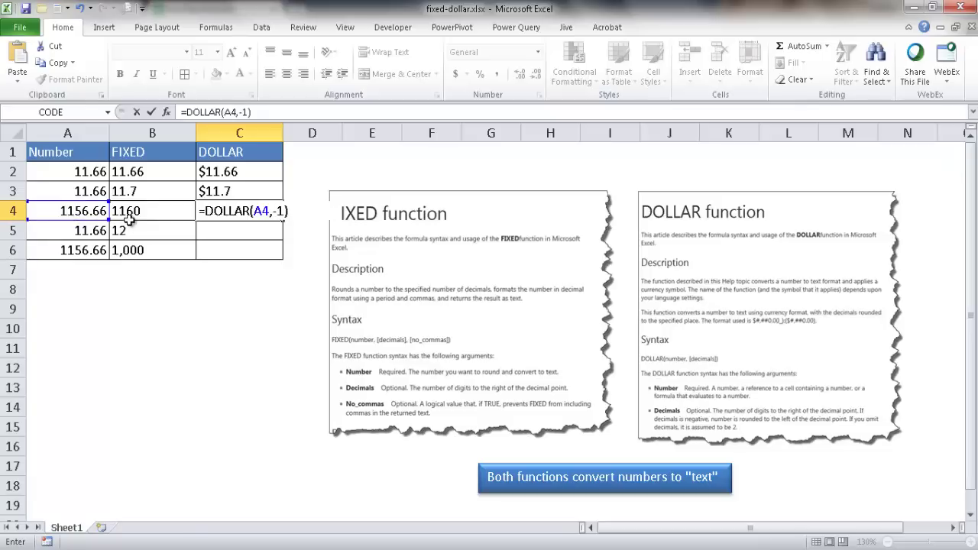
pyautogui.press('Return')
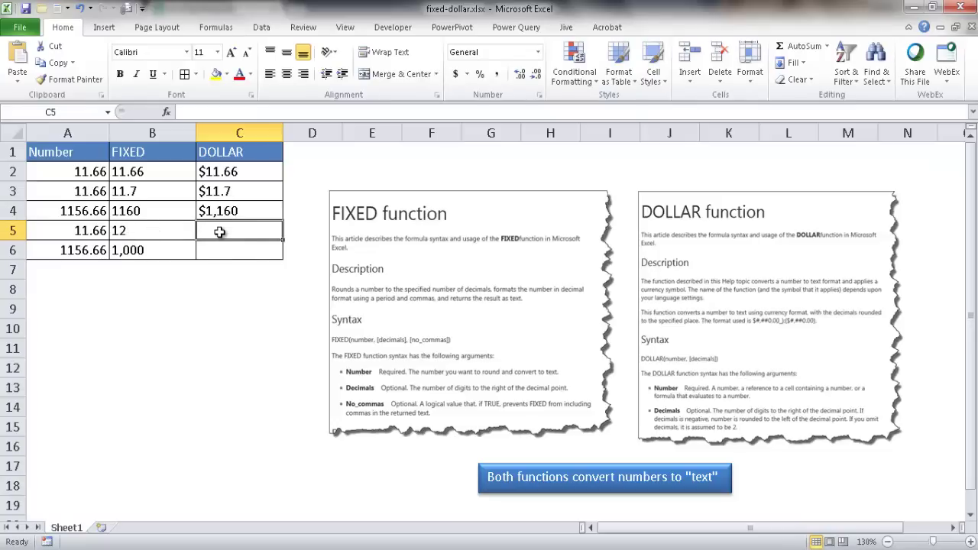
# Enter =DOLLAR(A5,0) in C5 to show $12 with zero decimals.
pyautogui.write('=do')
pyautogui.press('Tab')
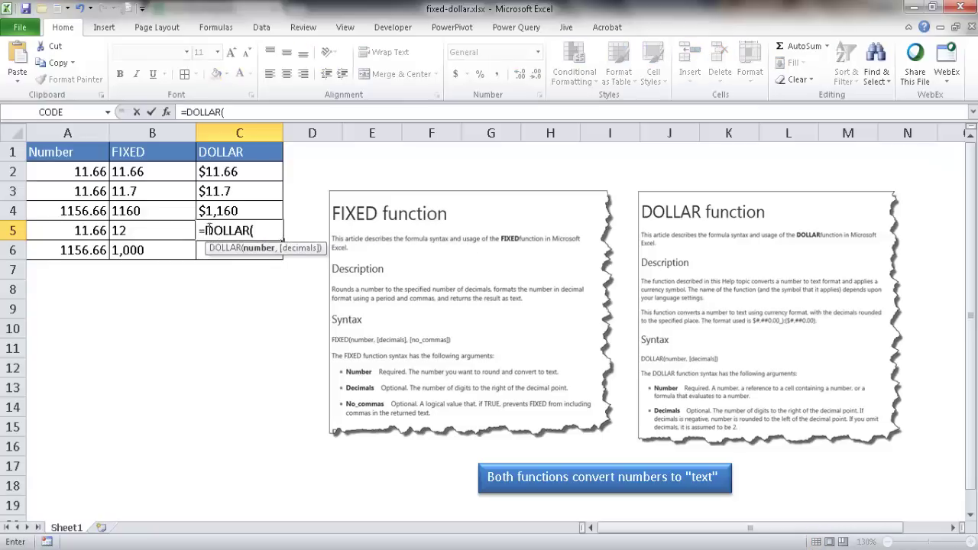
pyautogui.click(88, 229)
pyautogui.write(',0')
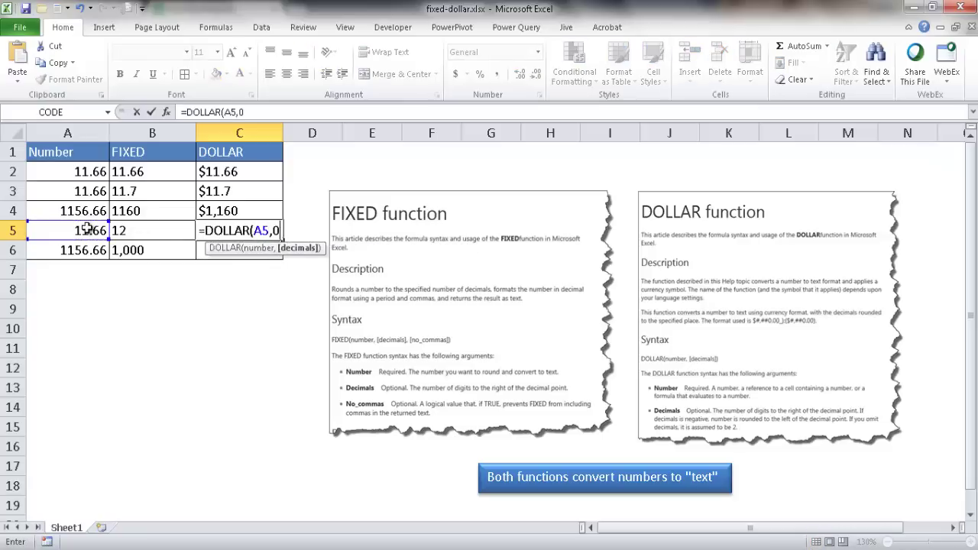
pyautogui.write(')')
pyautogui.press('Return')
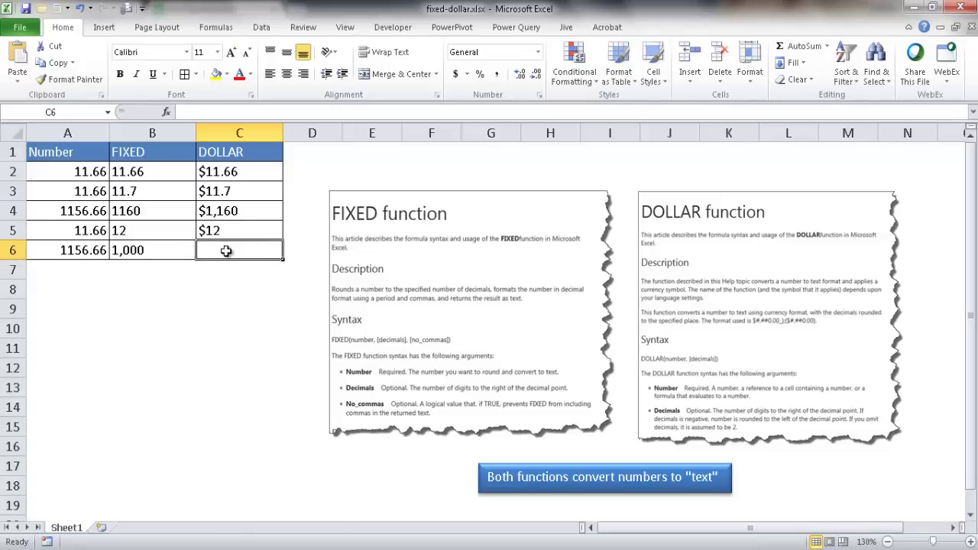
# Enter =DOLLAR(A6,-3) in C6 to show $1,000 rounded to thousands.
pyautogui.write('=')
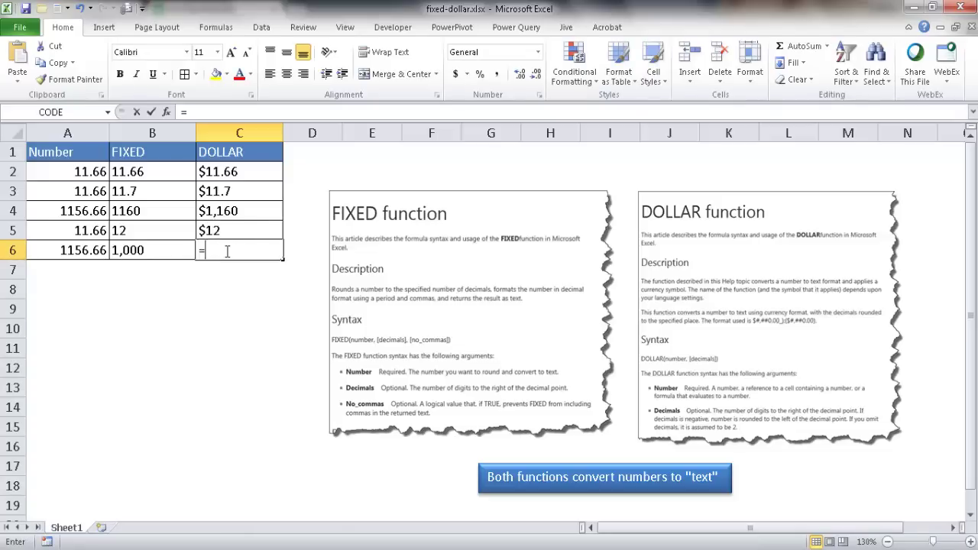
pyautogui.write('doll')
pyautogui.press('Tab')
pyautogui.click(88, 250)
pyautogui.write(',-3')
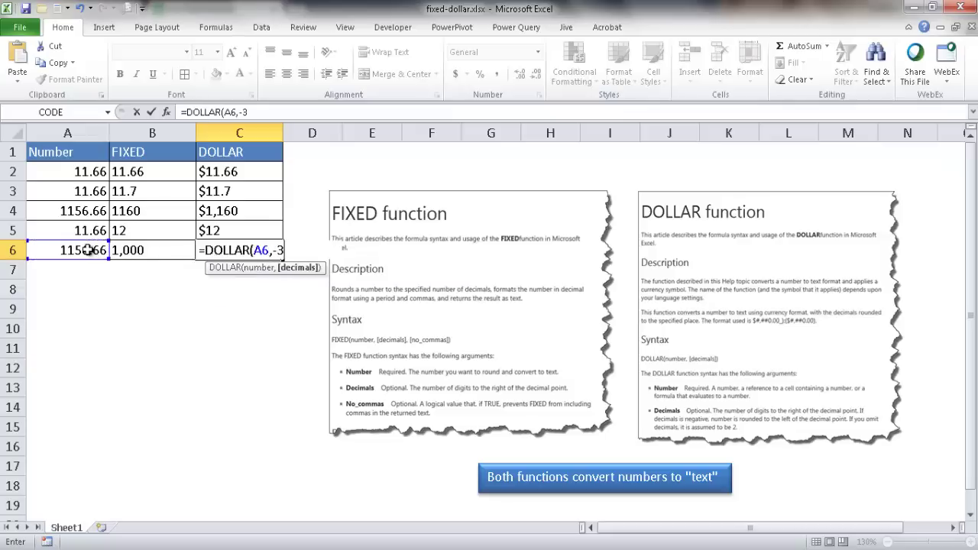
pyautogui.write(')')
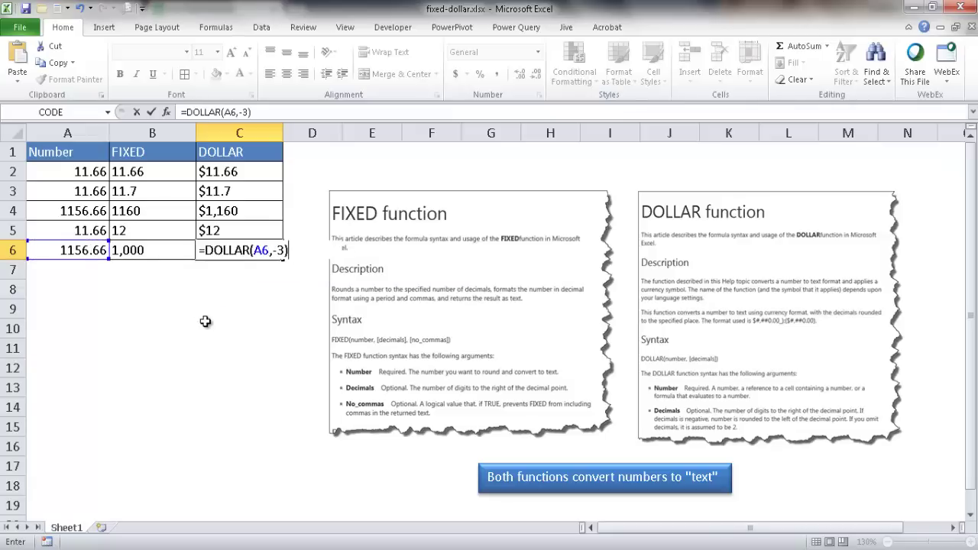
pyautogui.press('Return')
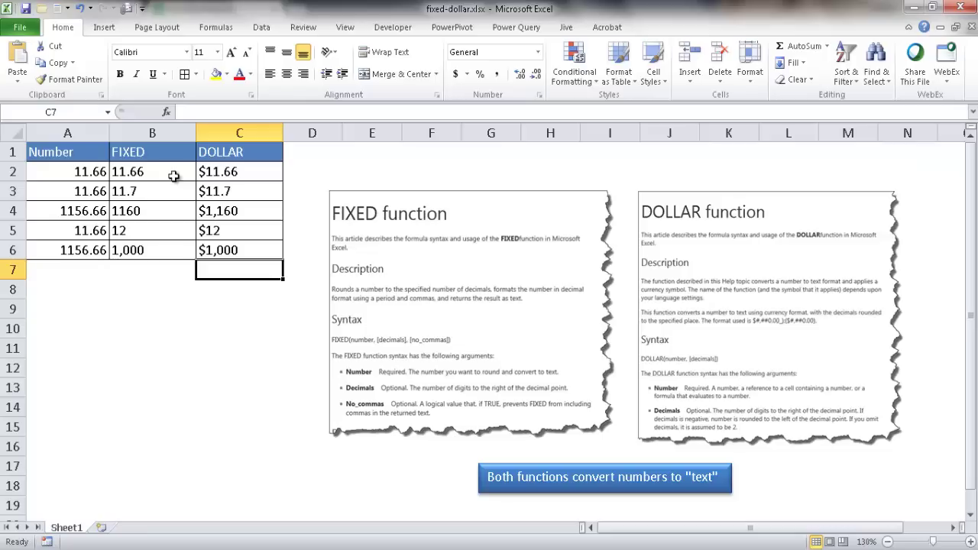
pyautogui.click(232, 211)
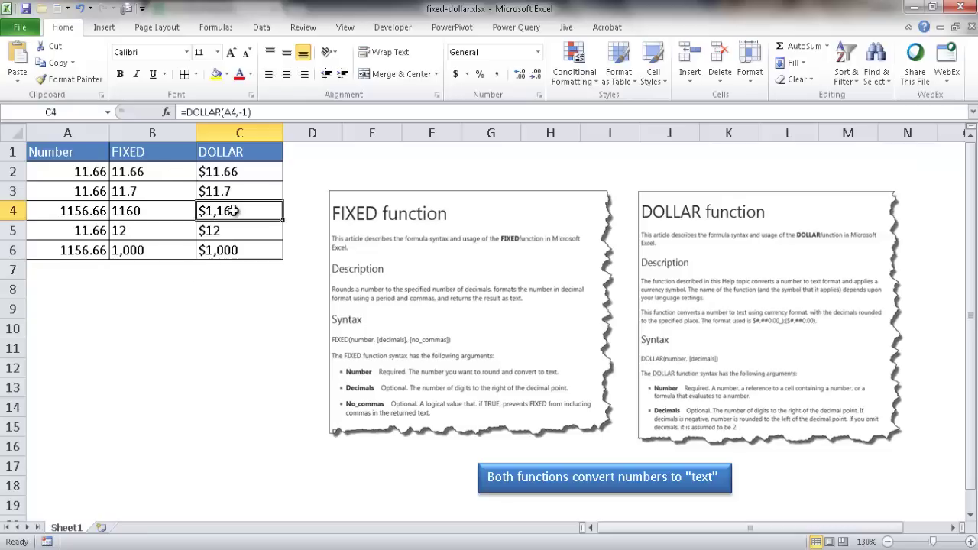